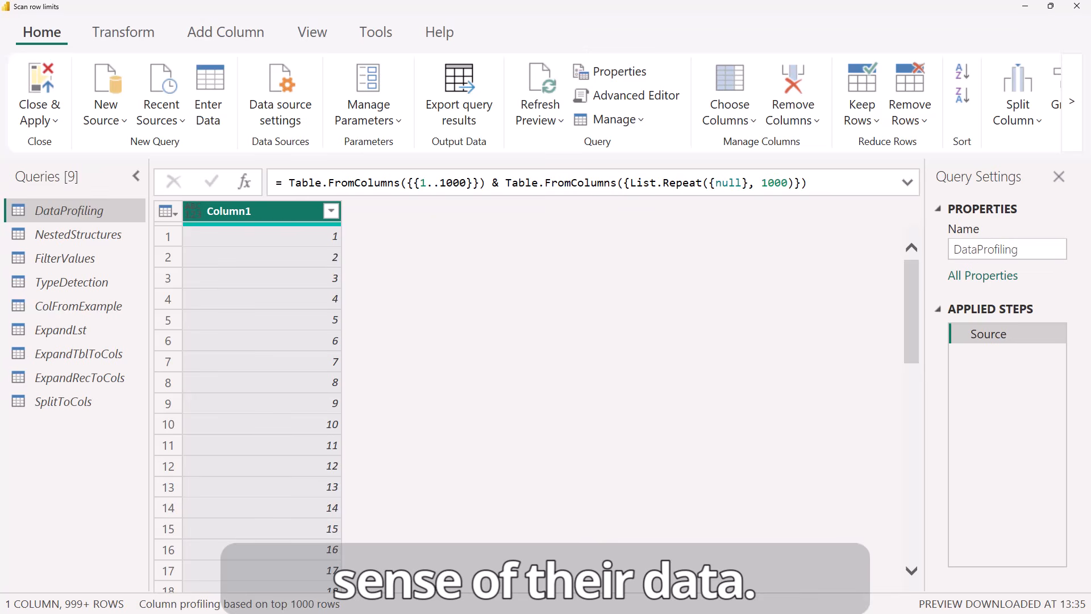
- Enable column quality and column profile in the DataProfiling preview, and base the profiling on the entire data set
click(306, 33)
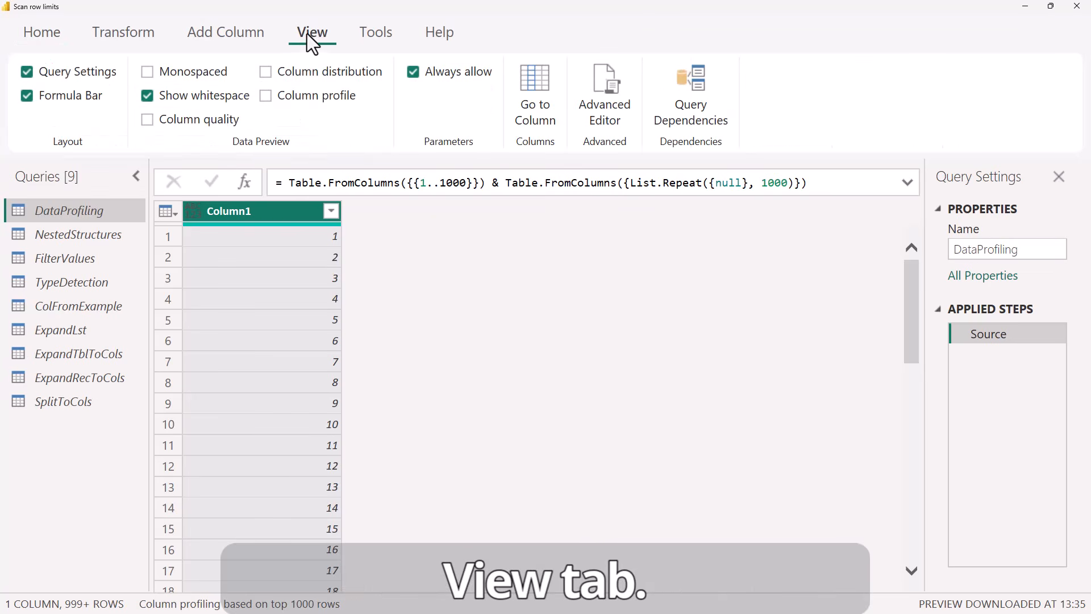
click(148, 120)
click(265, 95)
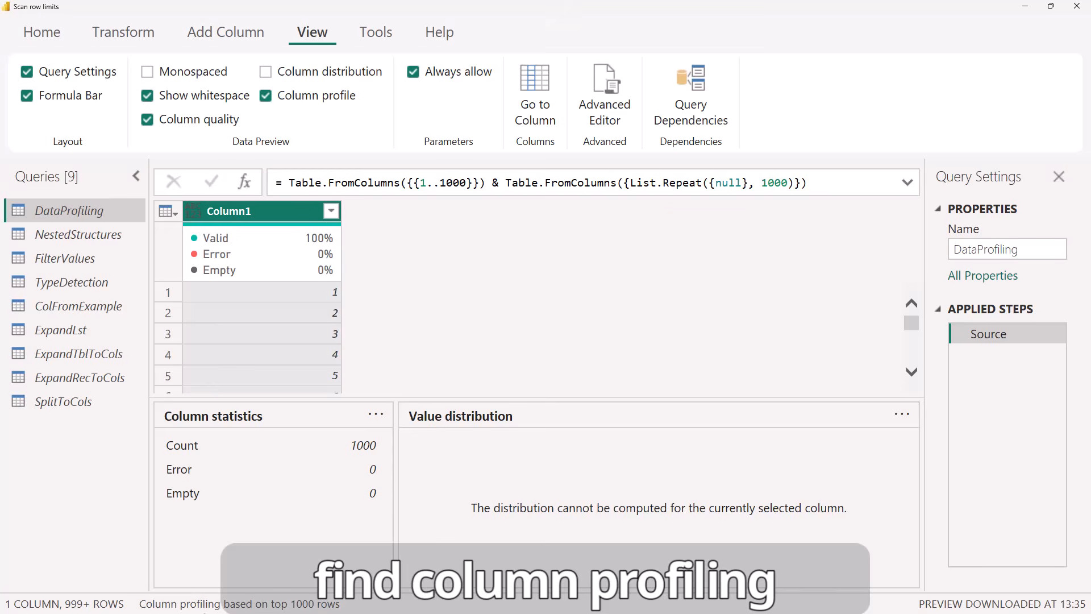
click(226, 606)
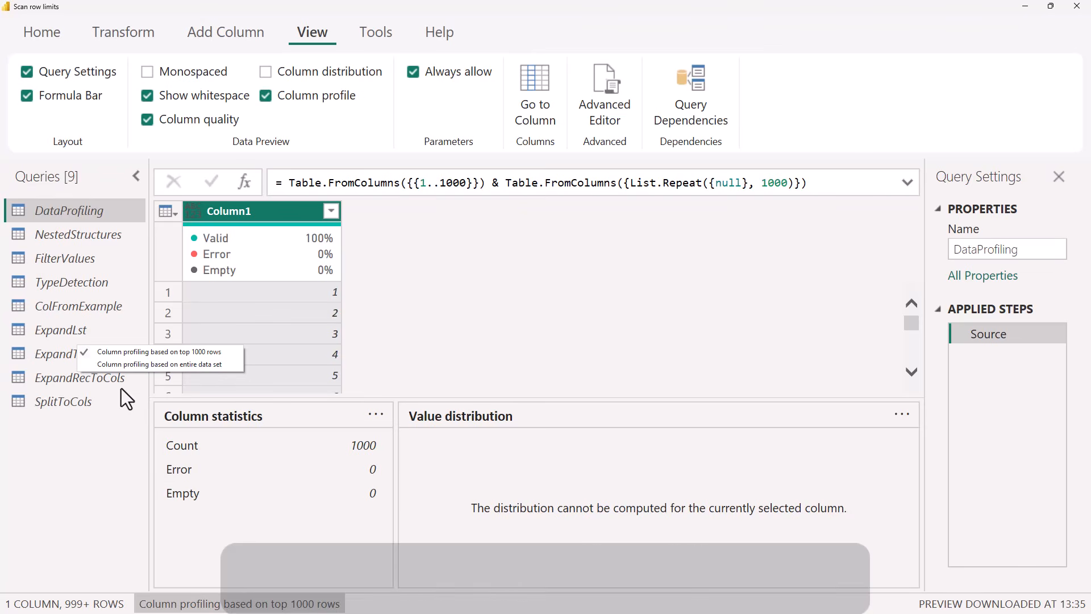
click(114, 366)
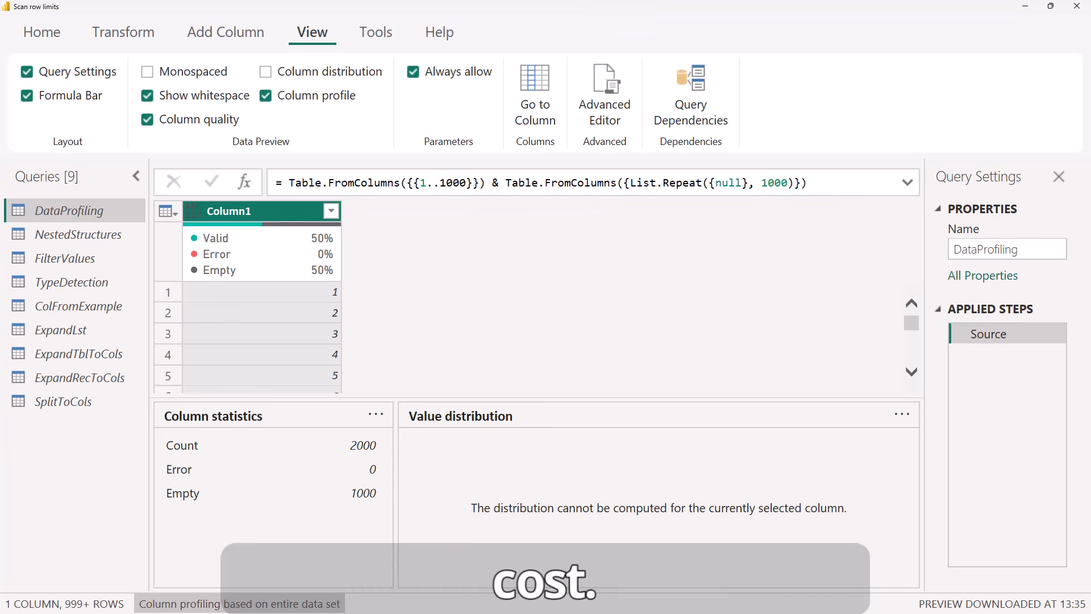
- Return column profiling to the top 1000 rows and disable the column quality and column profile displays
click(230, 604)
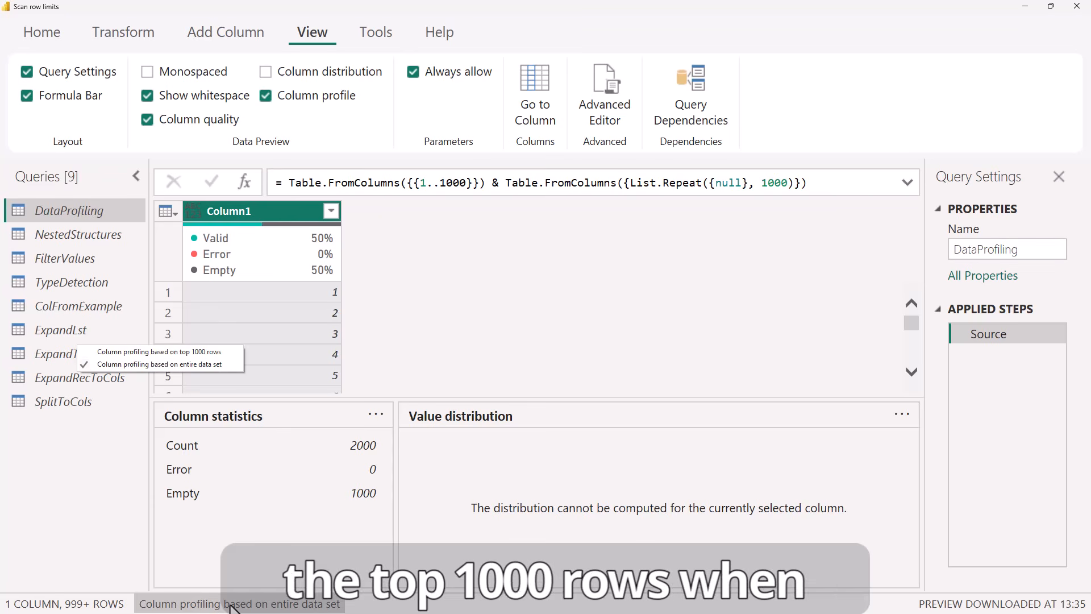
click(108, 352)
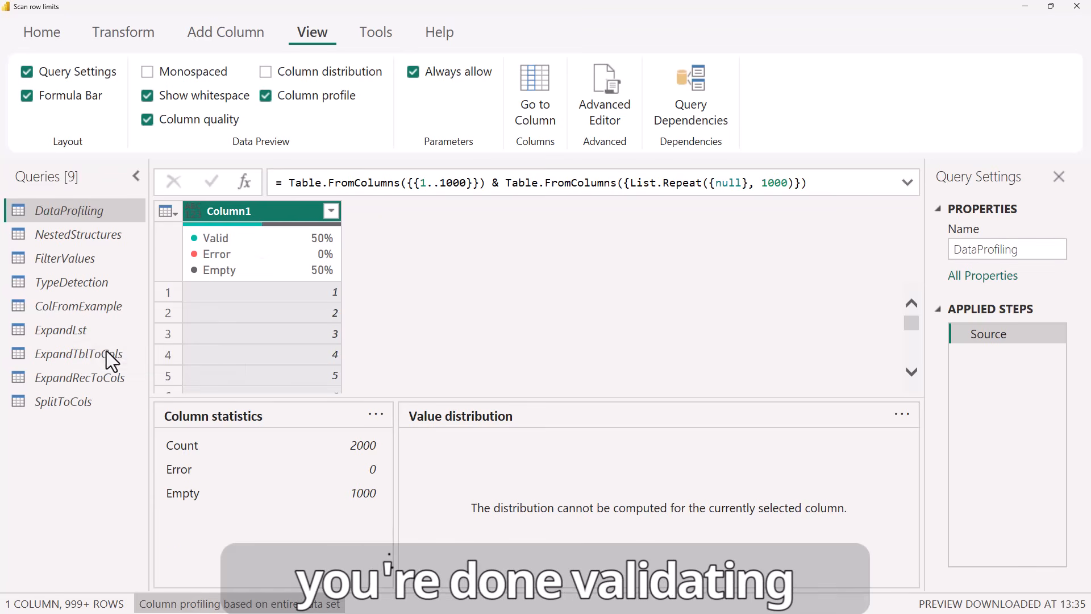
click(147, 120)
click(266, 96)
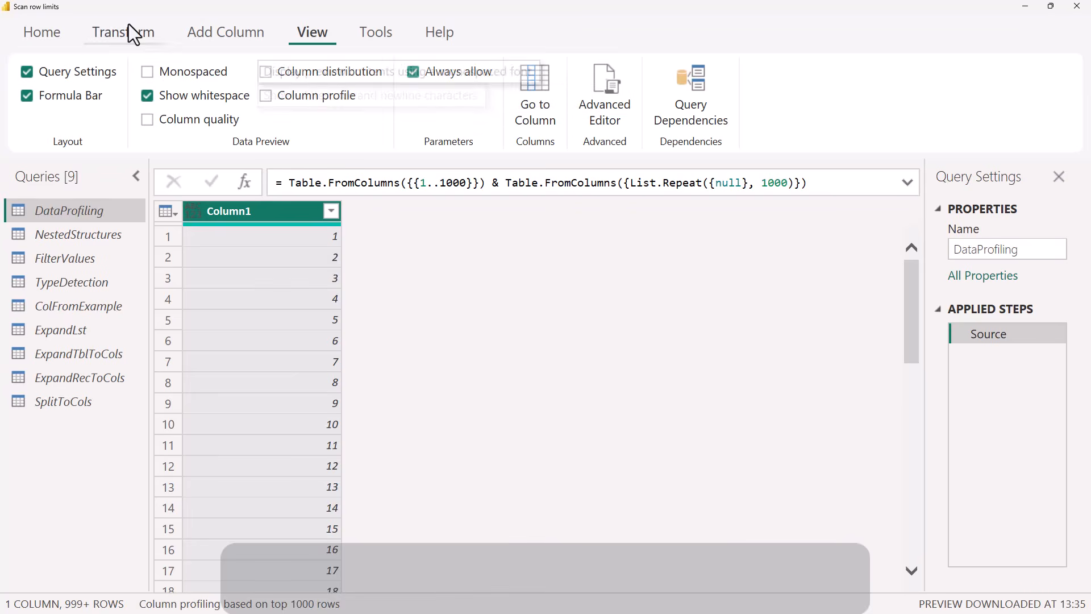
click(50, 36)
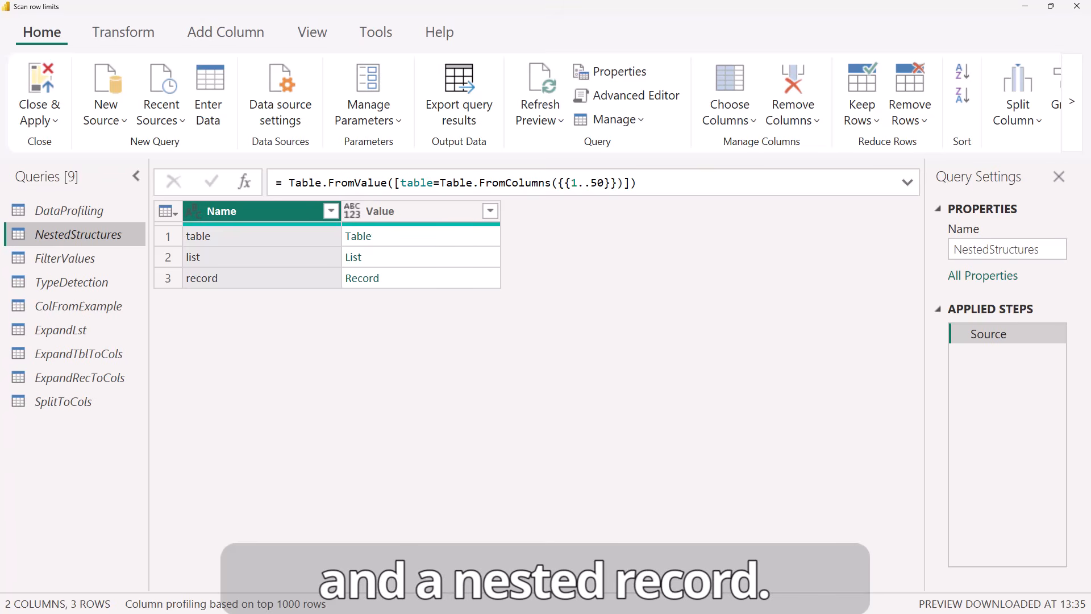
- Preview the nested table, list and record in the Value column of NestedStructures, going through each preview to its last rows
click(426, 238)
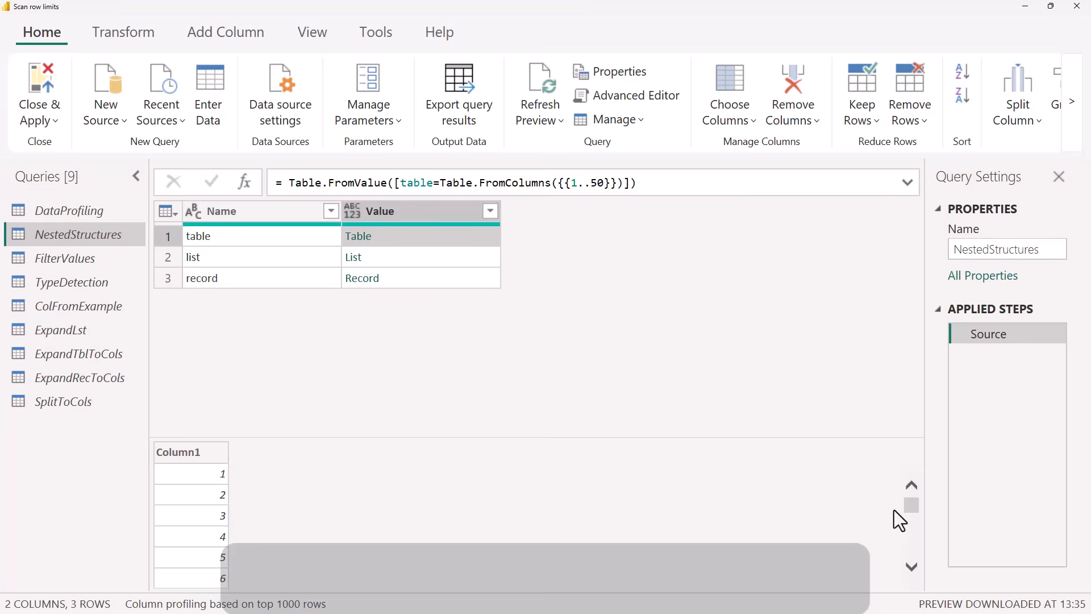
drag(911, 506, 918, 573)
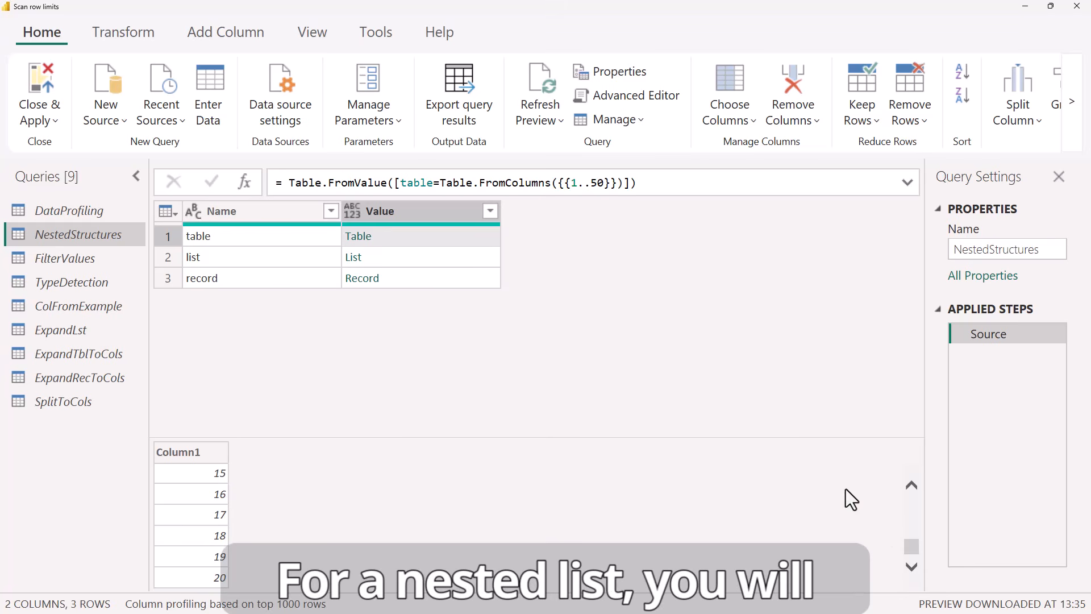
click(449, 255)
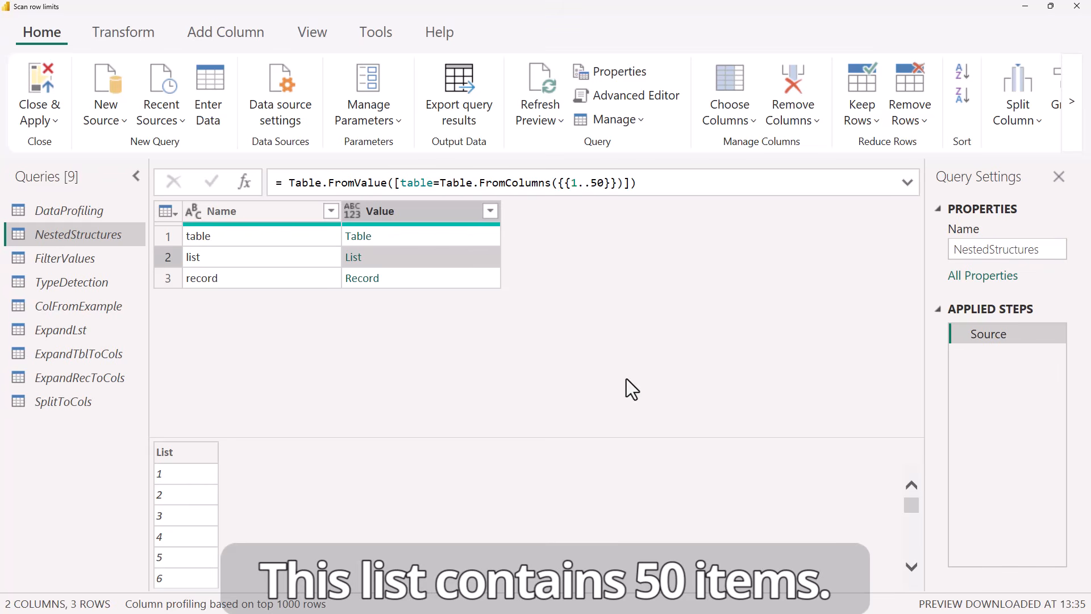
drag(909, 508, 918, 568)
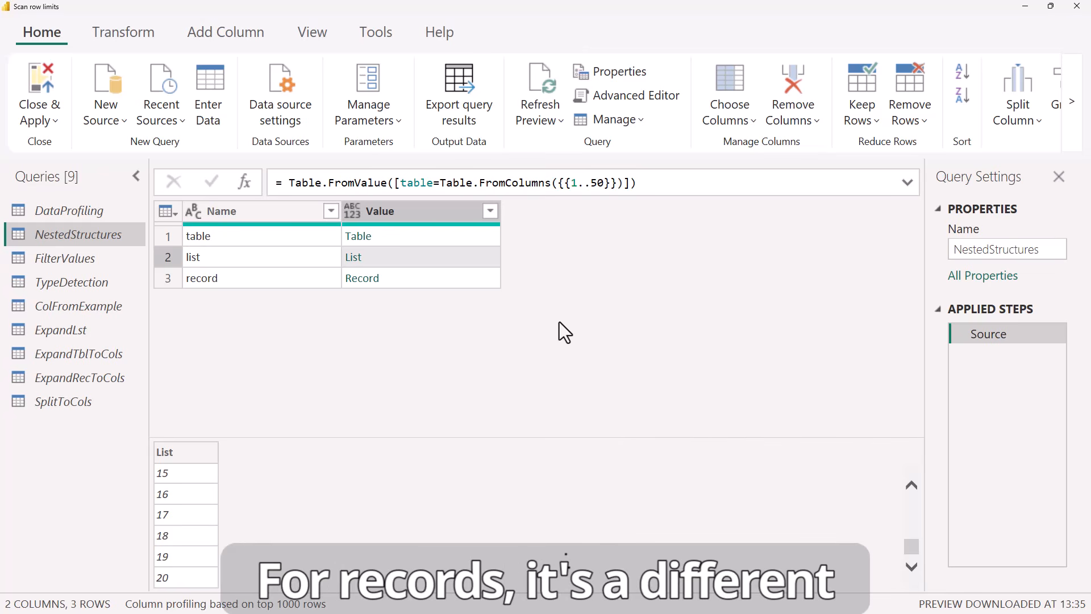
click(464, 277)
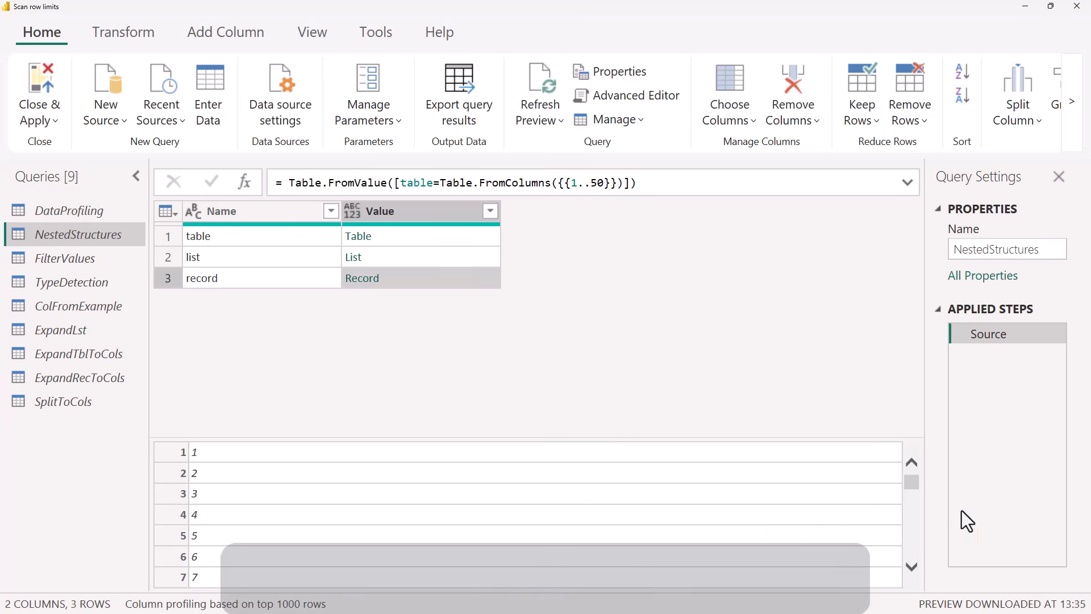
drag(912, 485, 917, 577)
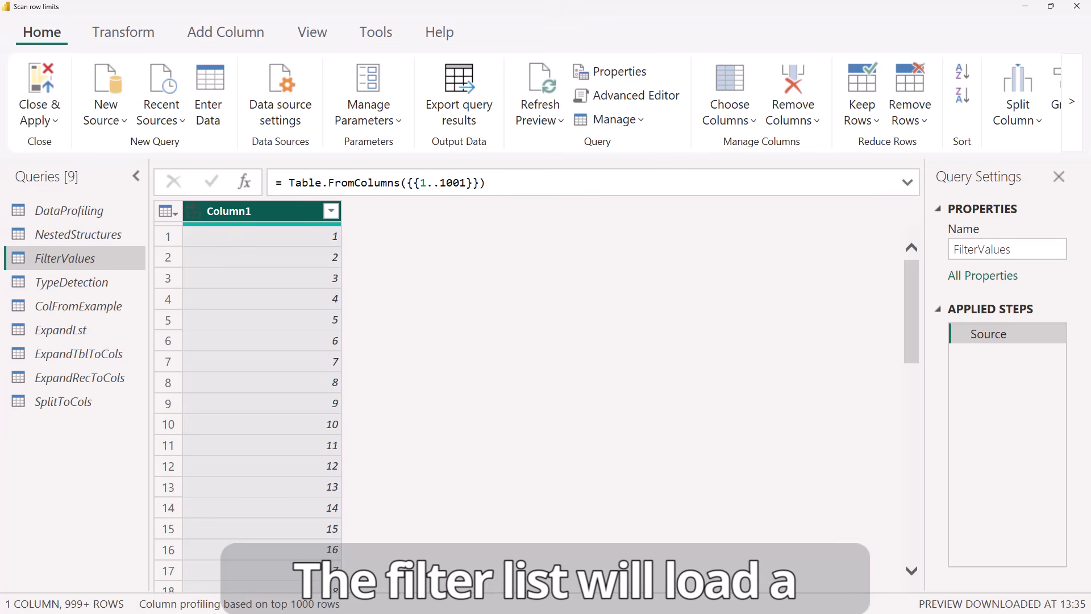
- Open the filter value list of Column1 in the FilterValues query
click(328, 211)
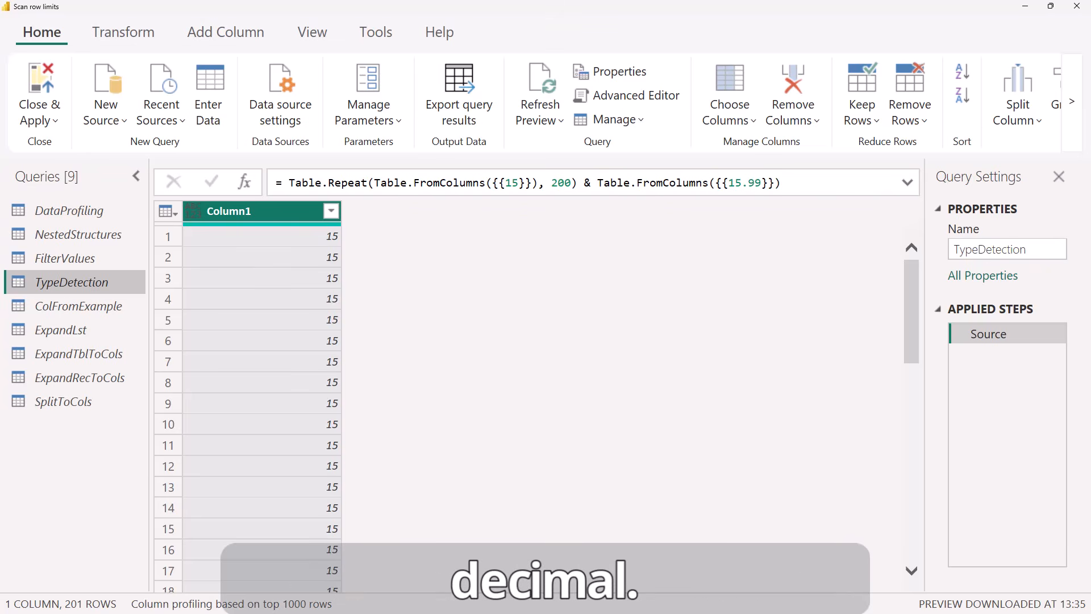
- Automatically detect the data type of Column1 in the TypeDetection query
click(111, 34)
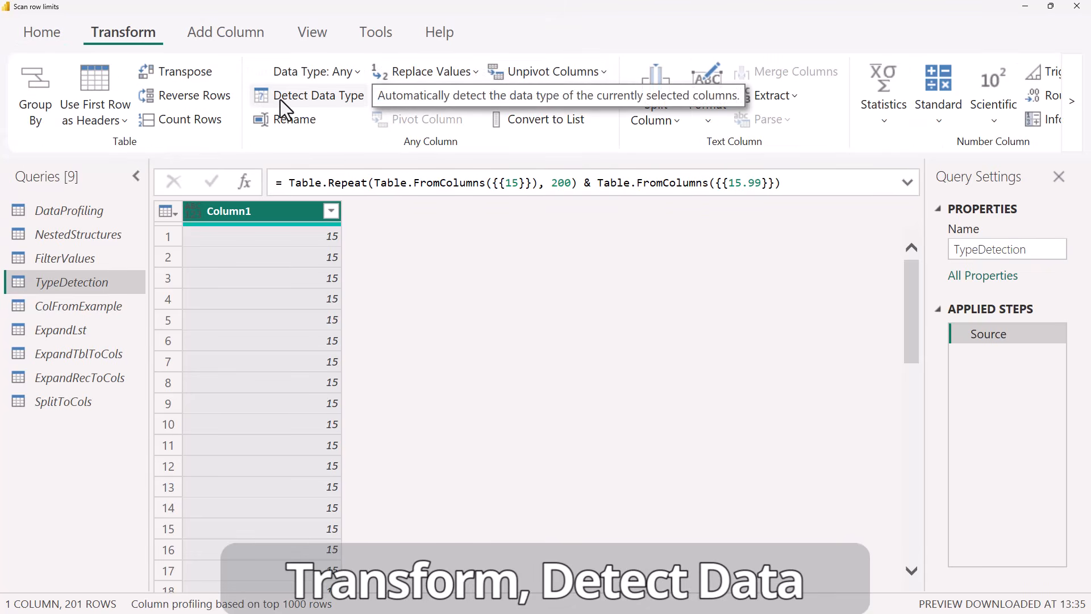
click(261, 95)
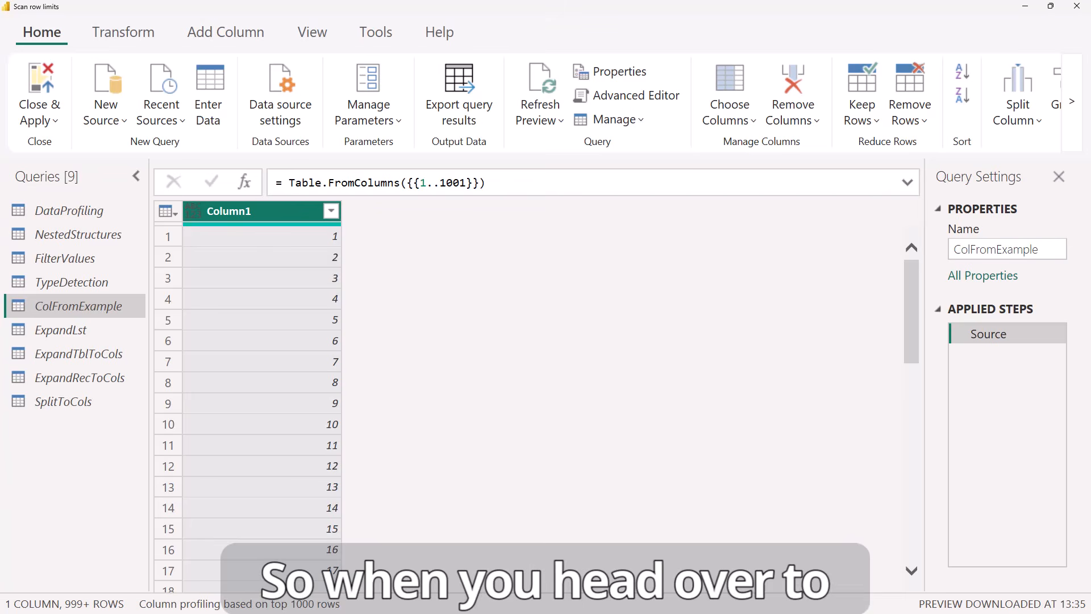
- Start a column from examples based on the selected Column1 in ColFromExample and check how far its sample rows go
click(219, 41)
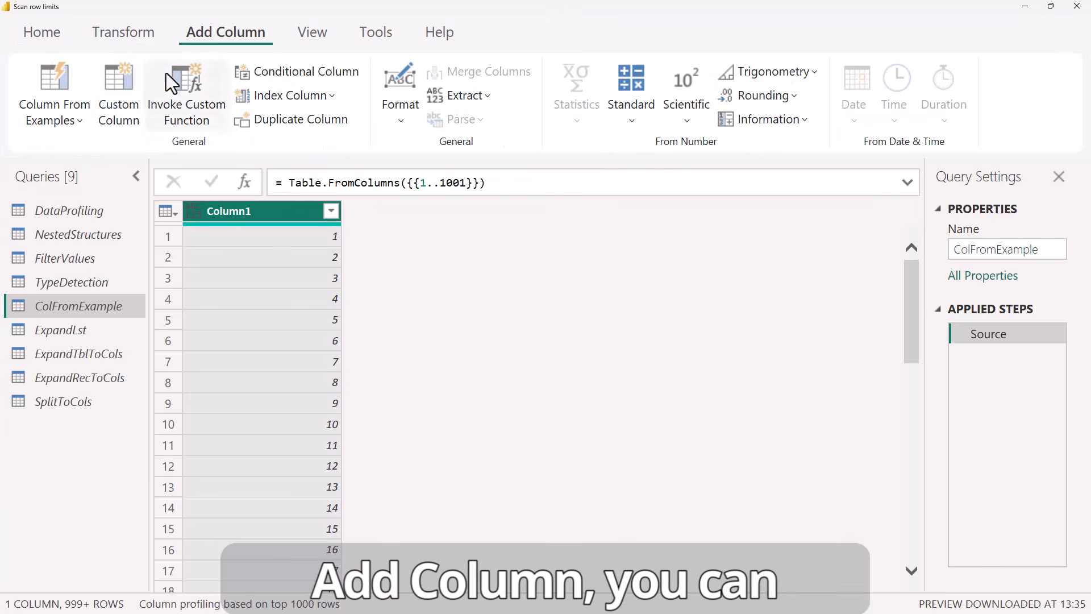
click(62, 123)
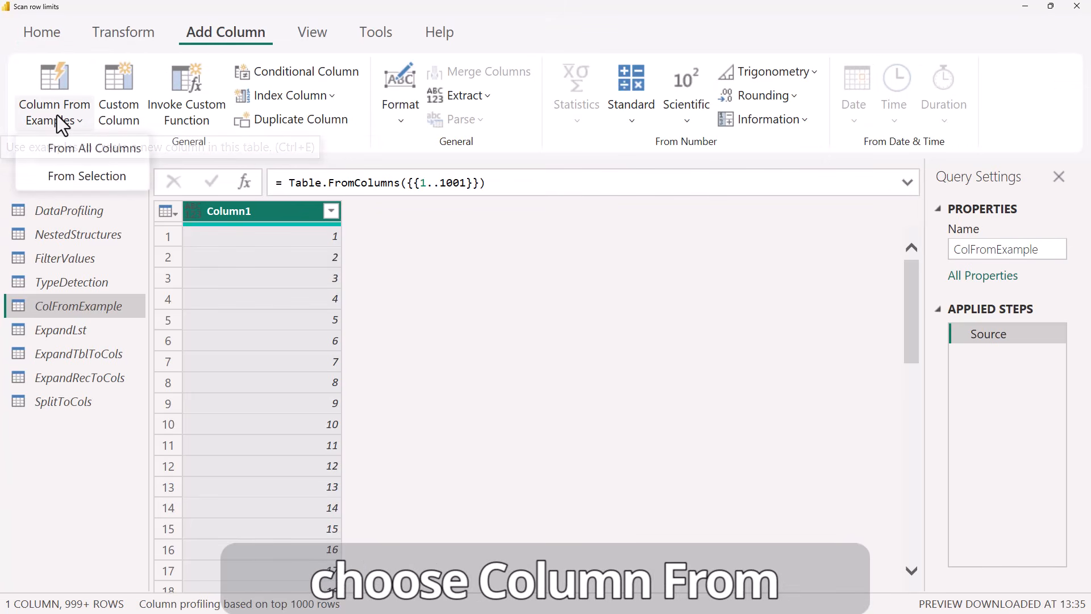
click(74, 181)
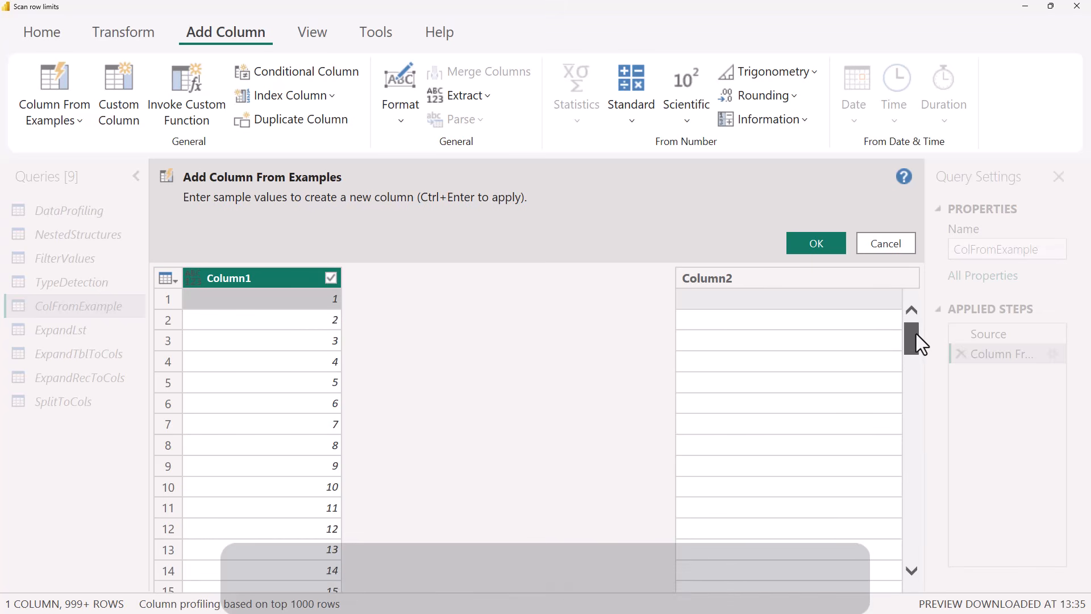
drag(916, 333, 924, 567)
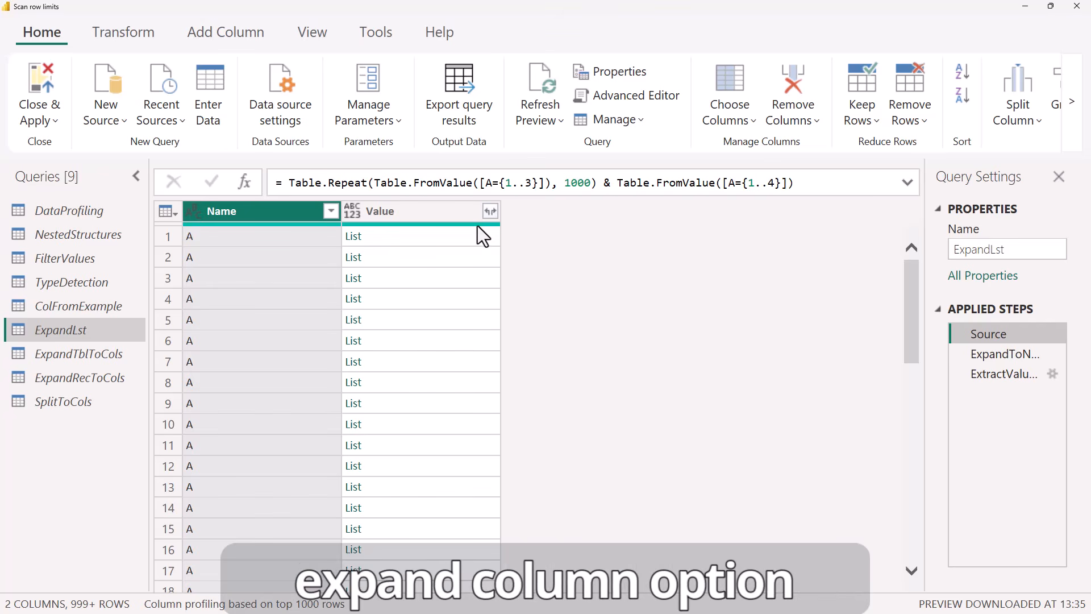
- Examine the expand options of the Value list column in ExpandLst, plus the existing expand-to-new-rows and extract-values steps
click(490, 212)
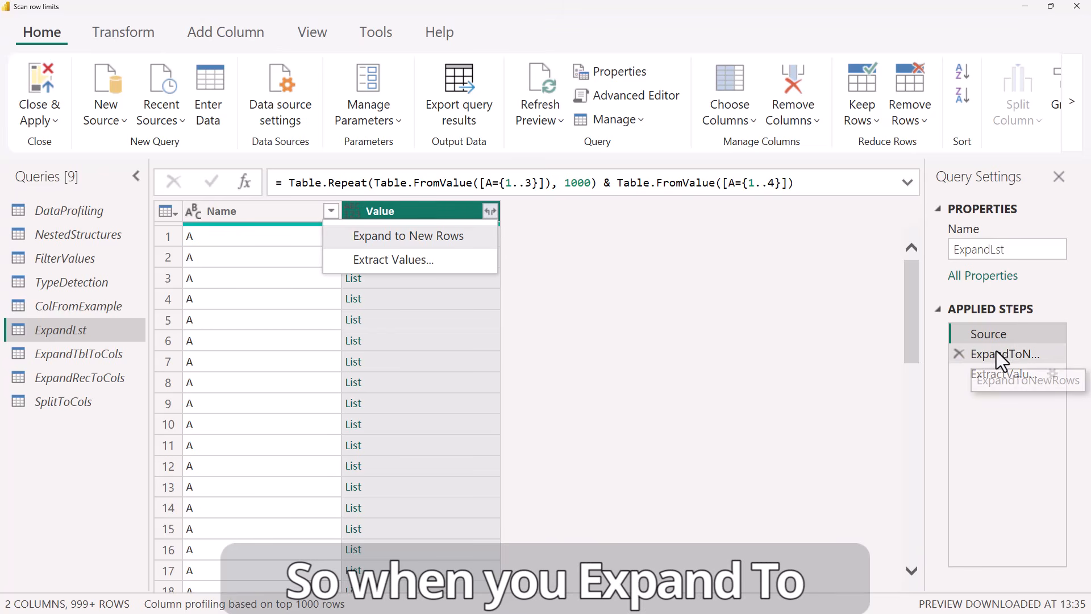
click(1010, 353)
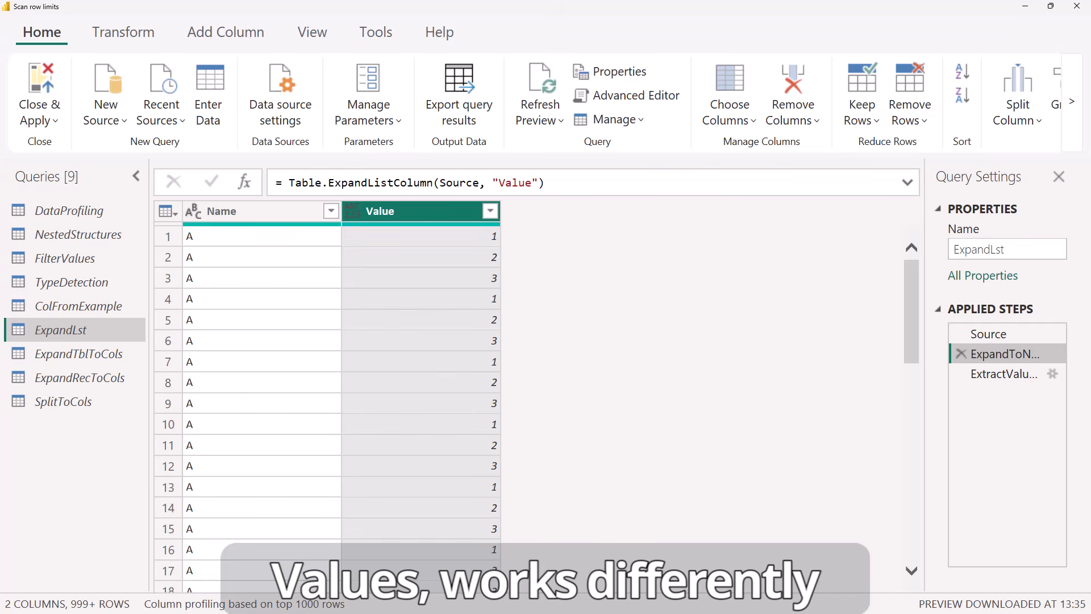
click(1005, 376)
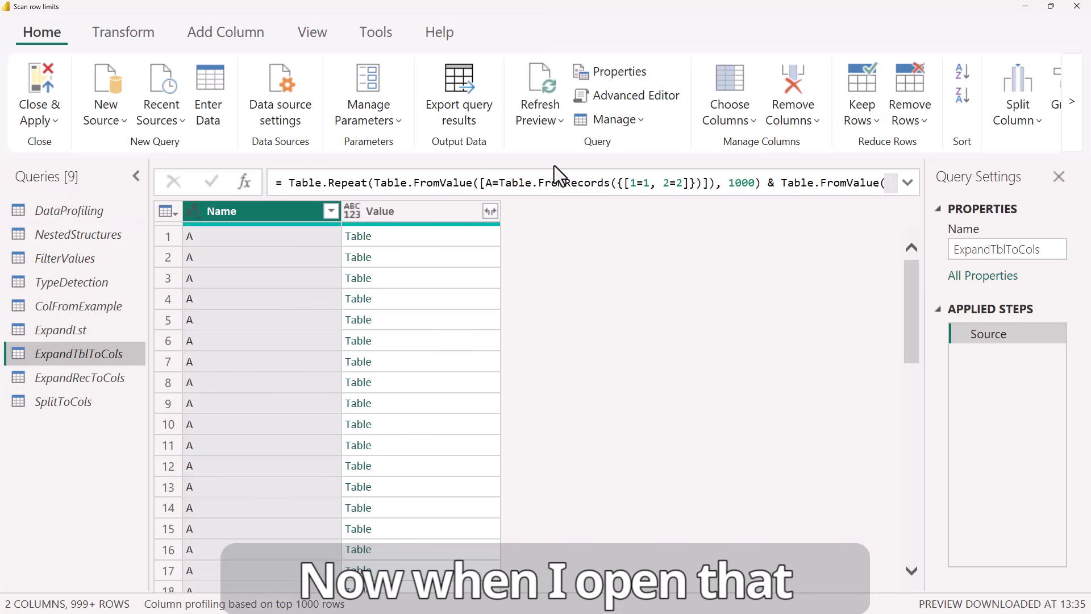
- Expand the Value table column in ExpandTblToCols into columns 1 and 2 after loading more, without the original column name prefix
click(490, 210)
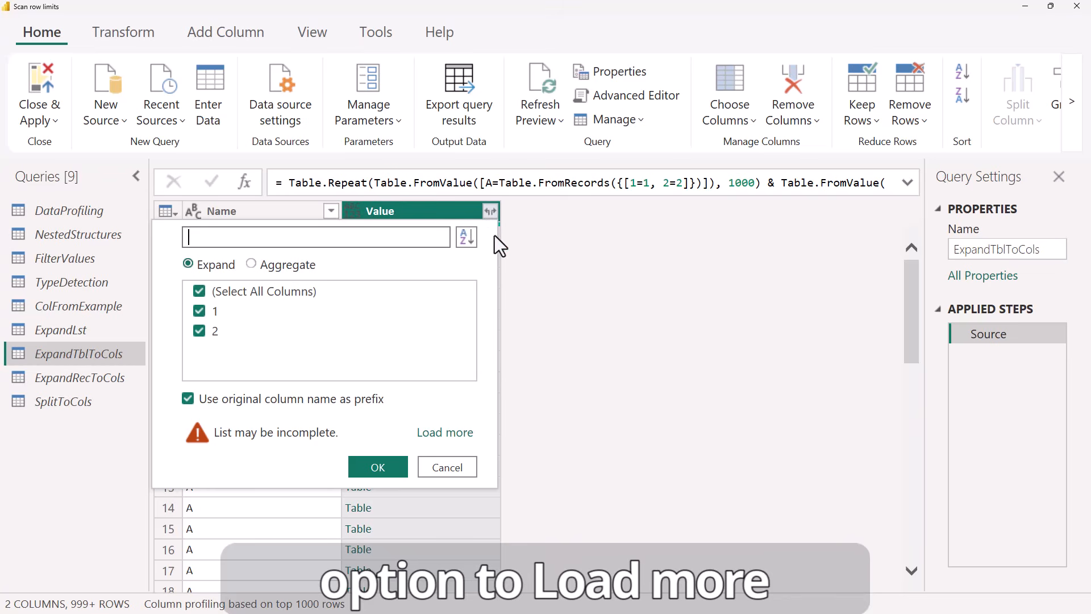
click(467, 433)
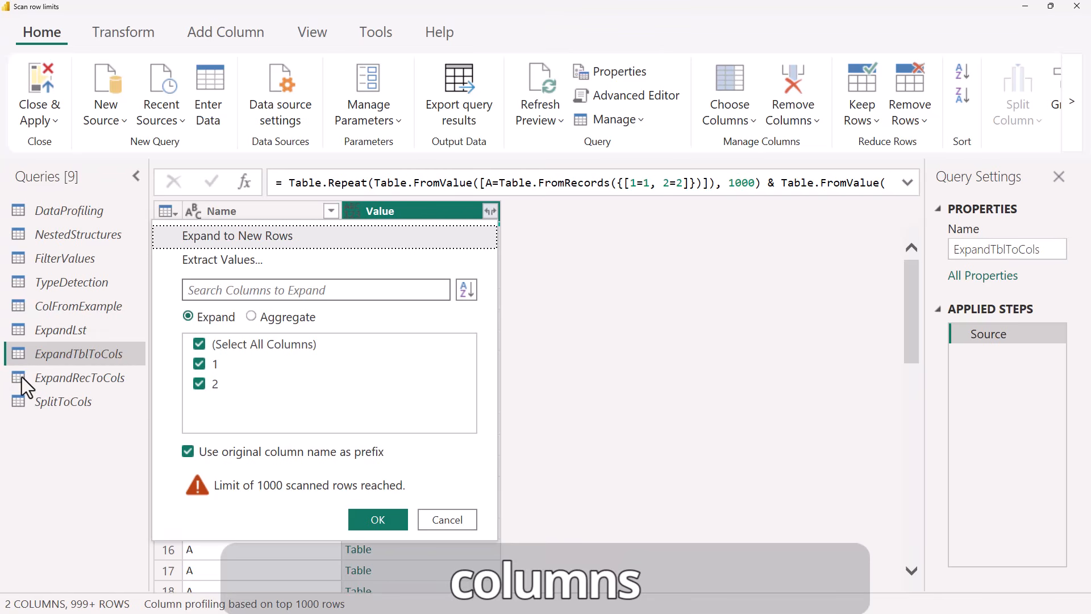
click(188, 452)
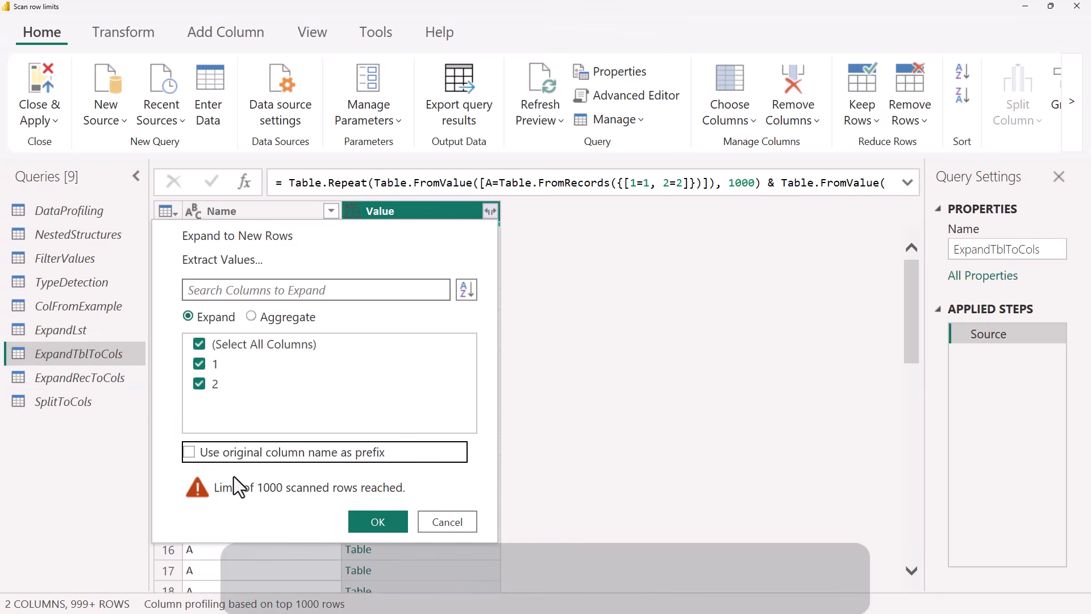
click(378, 518)
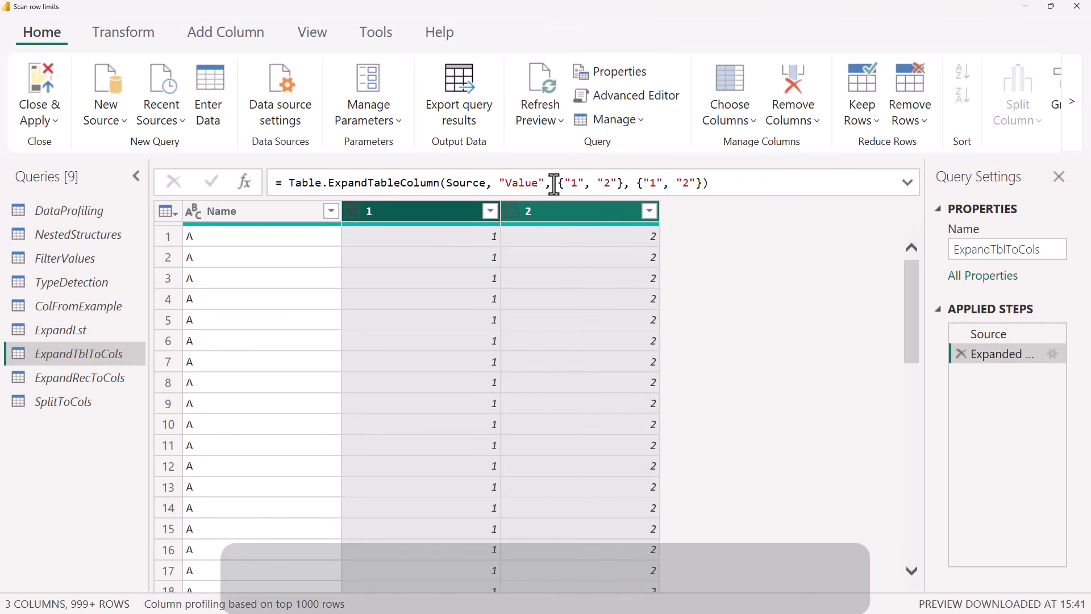
- Remove the second list {"1", "2"} with the new column names from the Table.ExpandTableColumn formula
drag(554, 182, 624, 180)
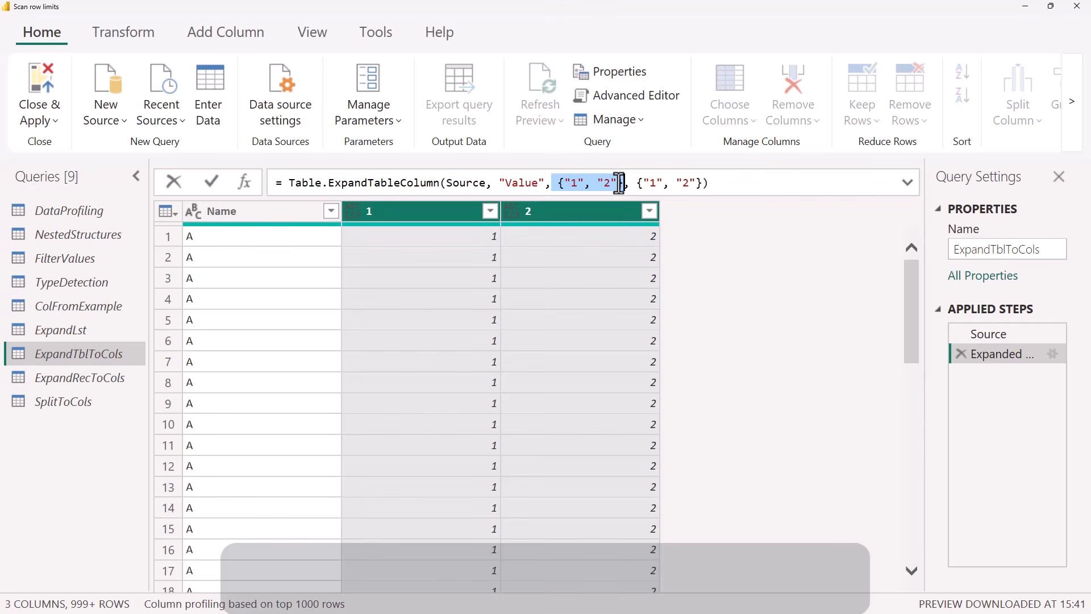
drag(624, 182, 702, 182)
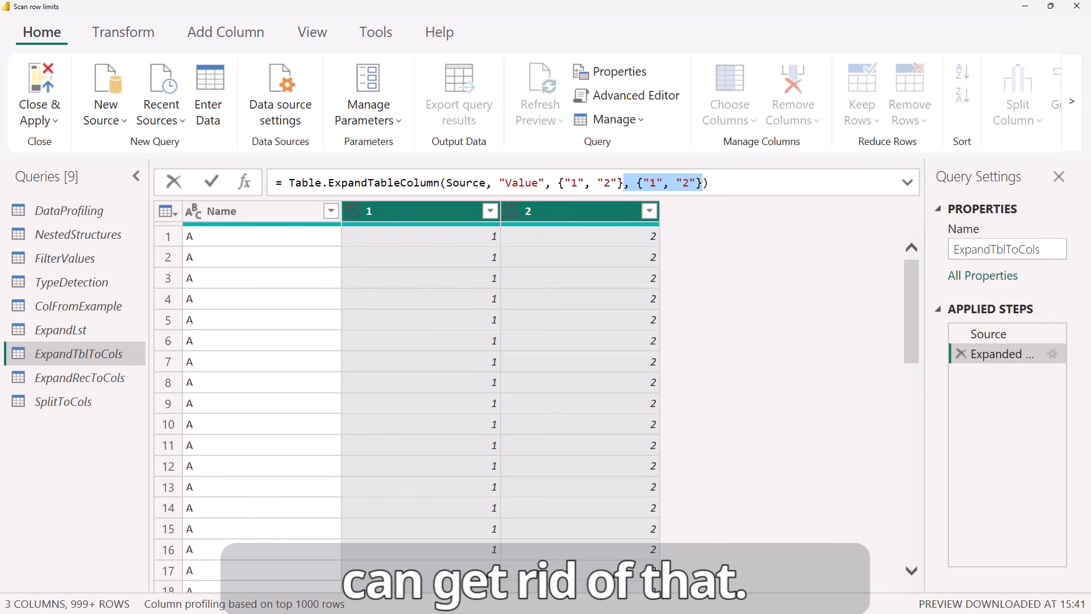
key(BackSpace)
key(Return)
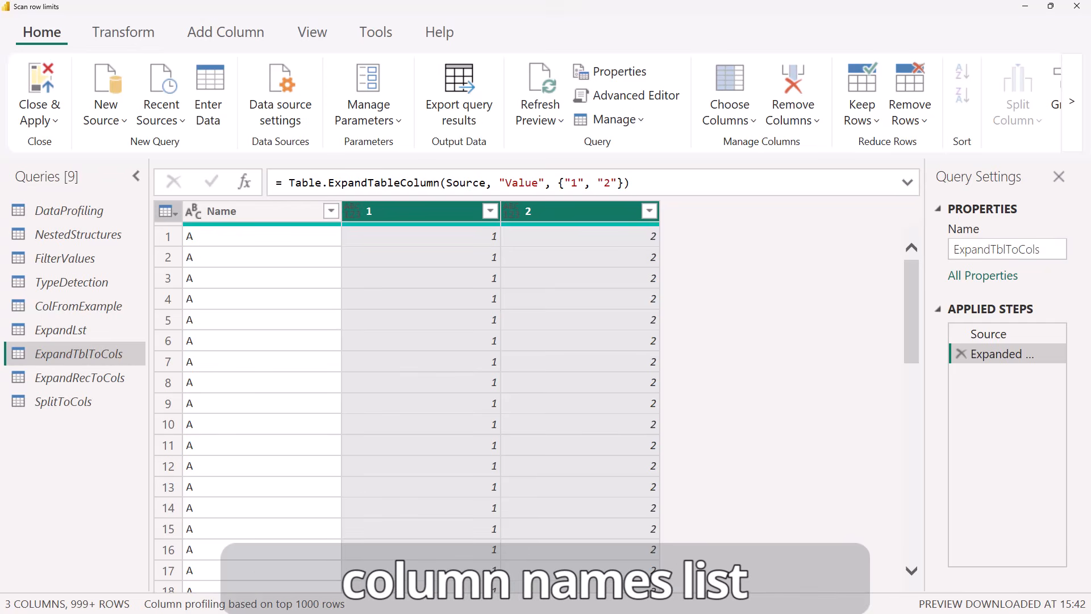
- Add "3" to the column names list in the Table.ExpandTableColumn formula and check the last rows of the result
click(619, 183)
text(, "3)
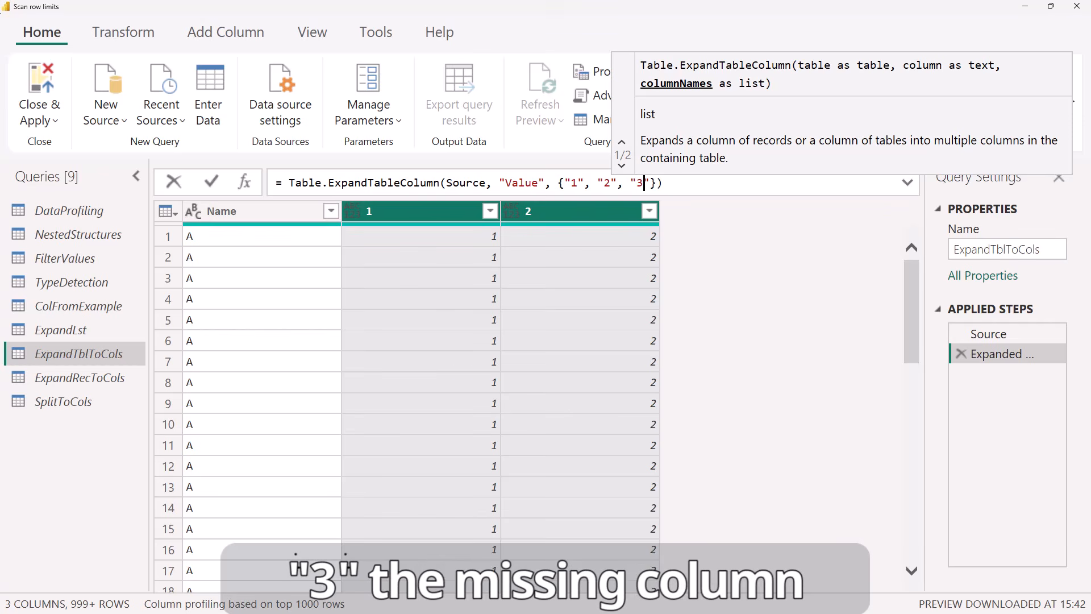
click(212, 183)
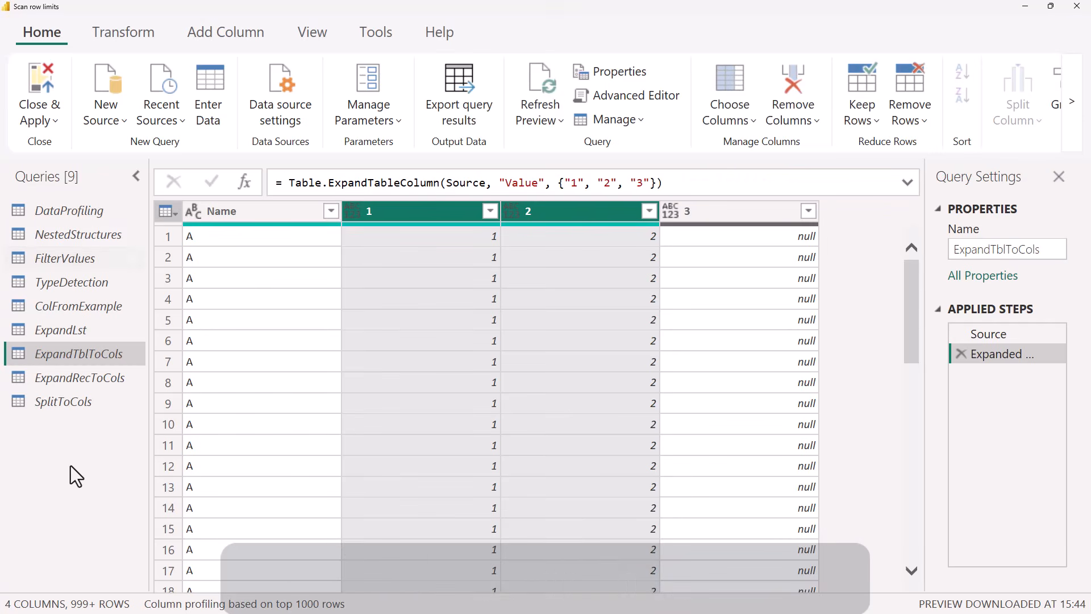
drag(915, 297, 912, 552)
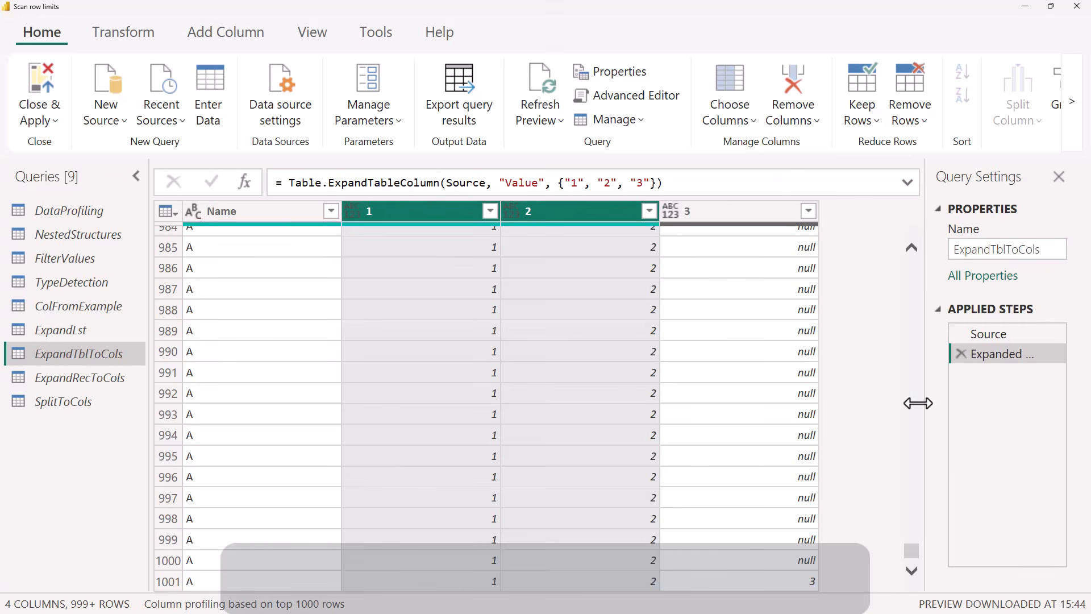
- Add "4" to the column names list in the Table.ExpandTableColumn formula and apply the change
click(649, 183)
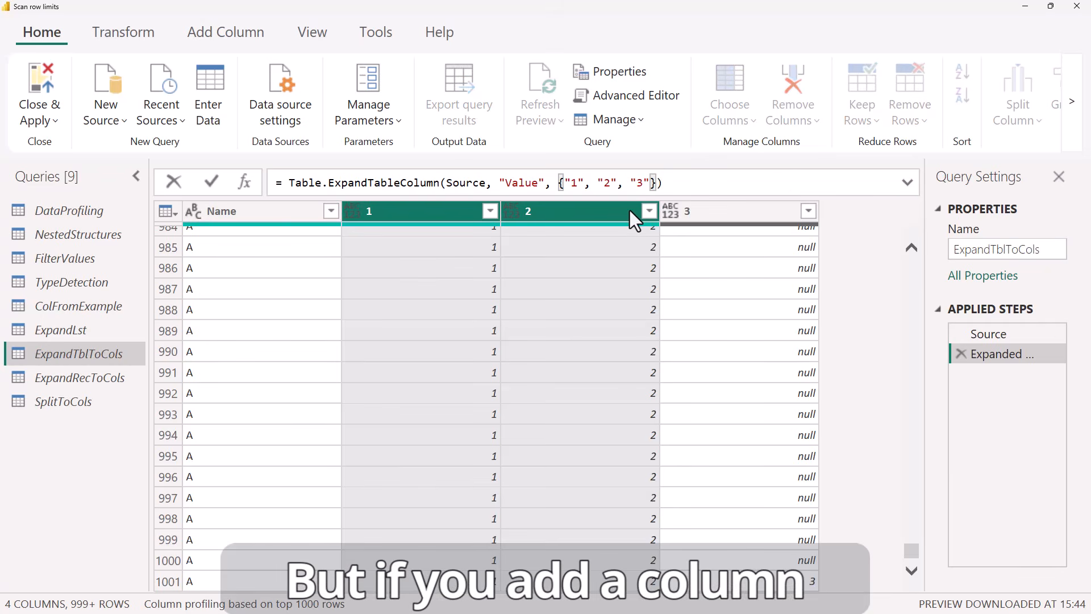
text(, ")
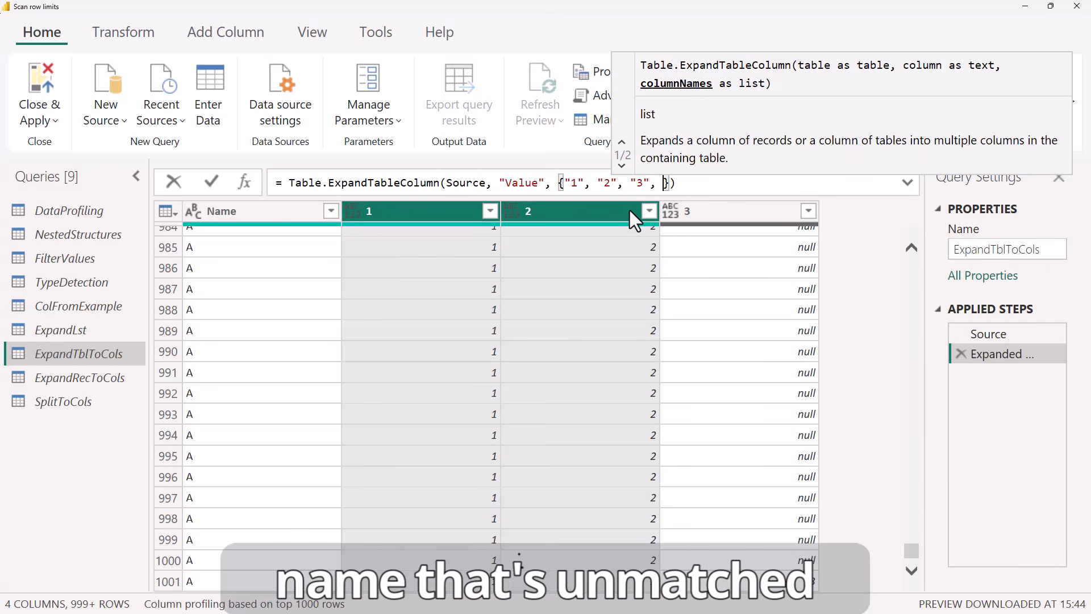
text(4)
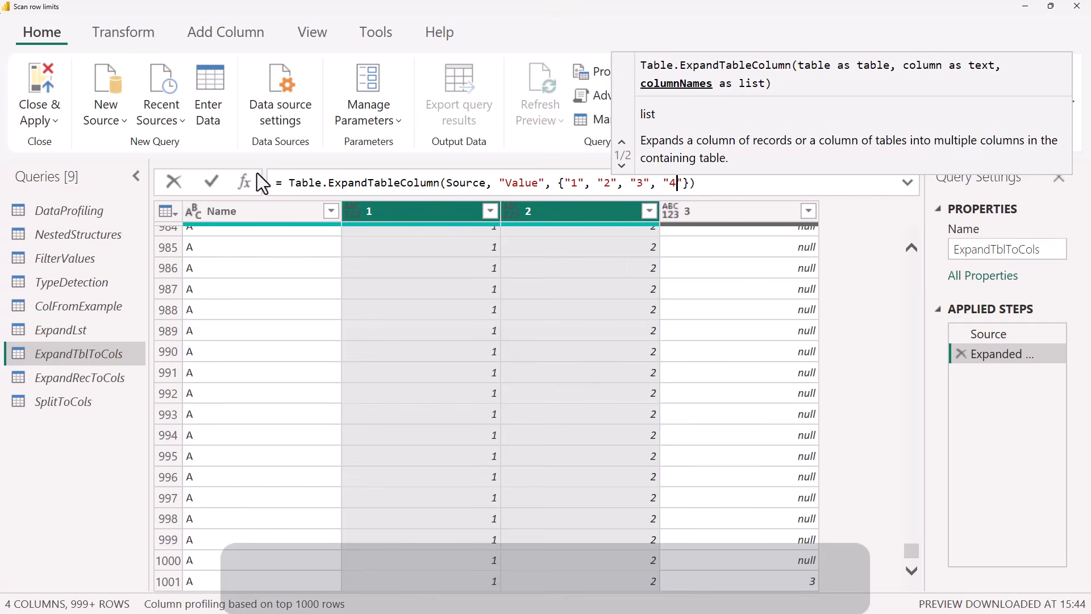
click(211, 182)
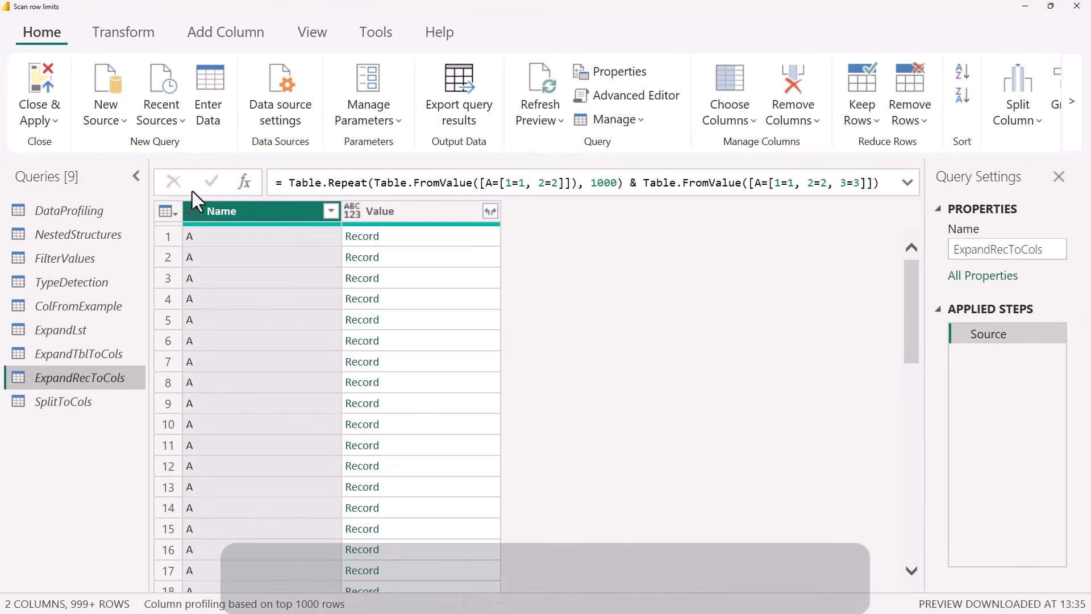
- Examine the expand options of the Value record column in ExpandRecToCols and load more column names
click(490, 212)
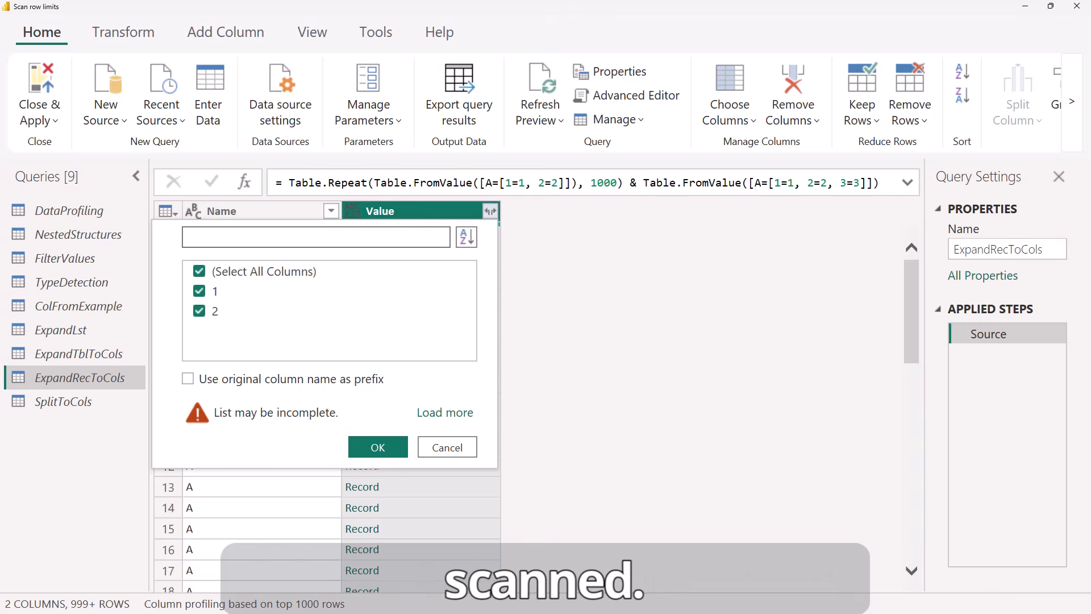
click(460, 413)
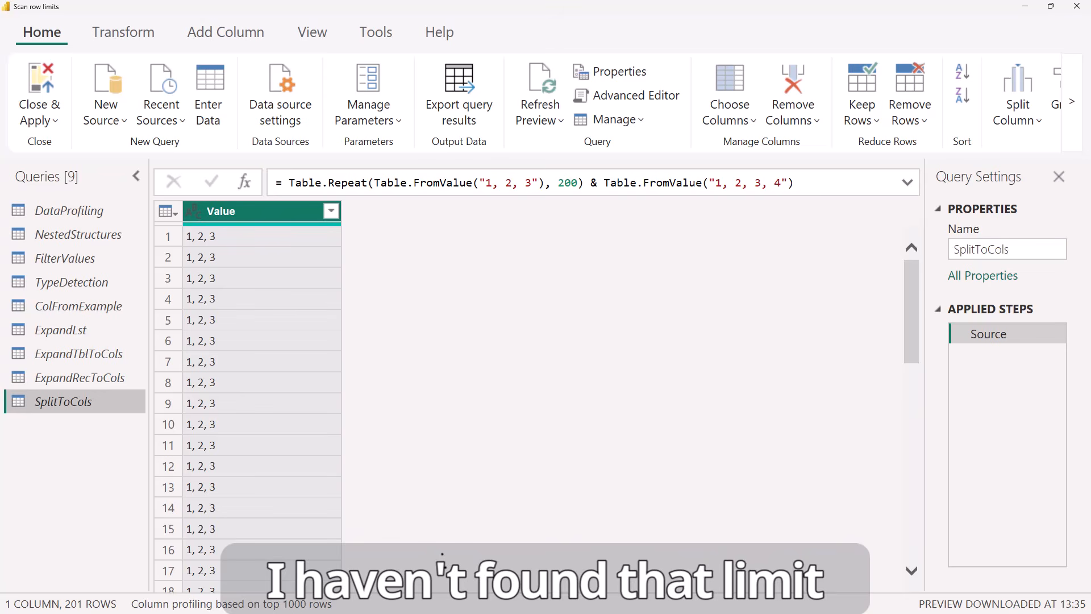
- Start splitting the Value column of SplitToCols by delimiter
click(1013, 111)
click(935, 148)
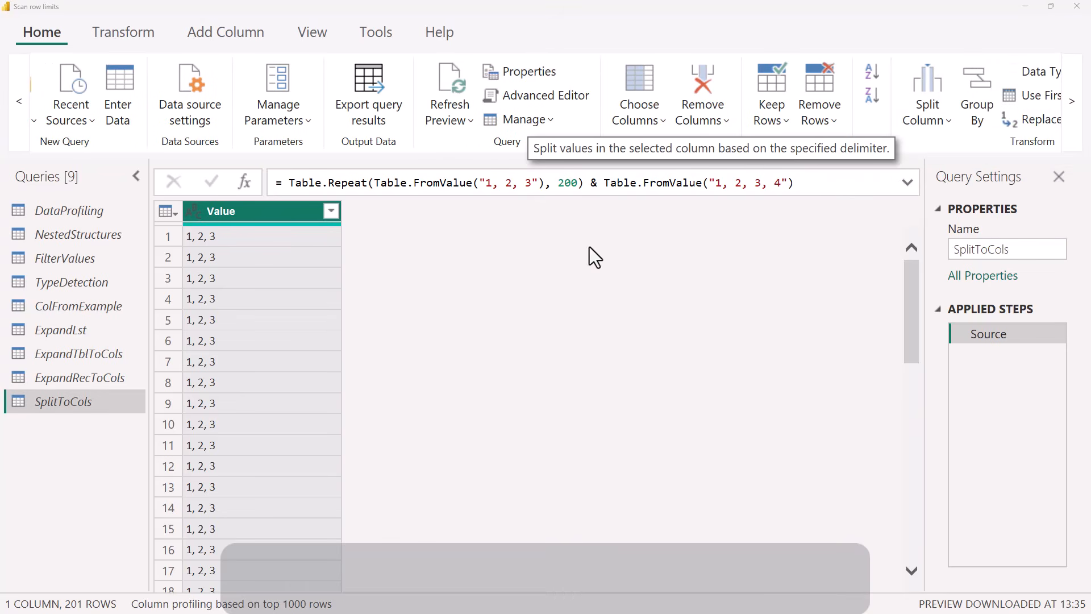